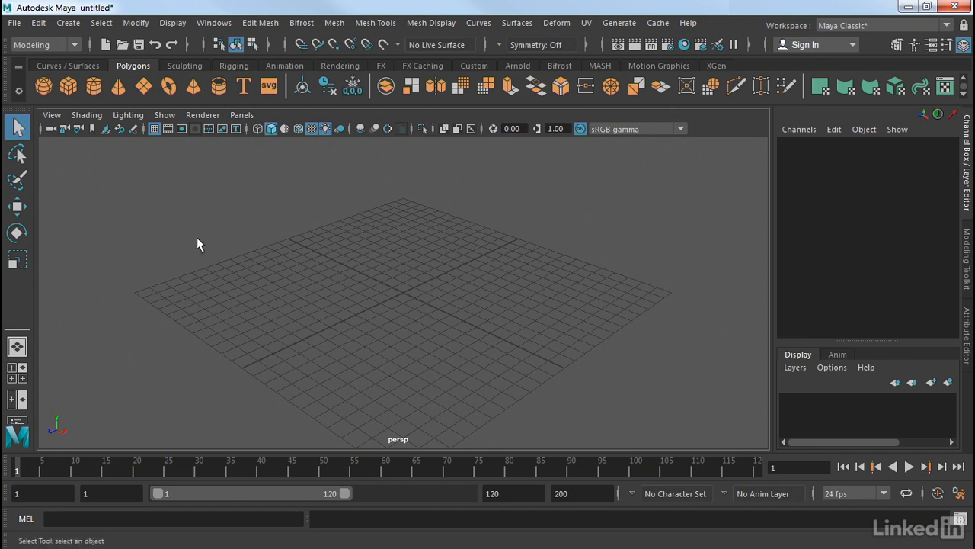
# Examine the available File, Edit, Create, Select, Modify, Display, Windows and Edit Mesh commands.
pyautogui.click(13, 23)
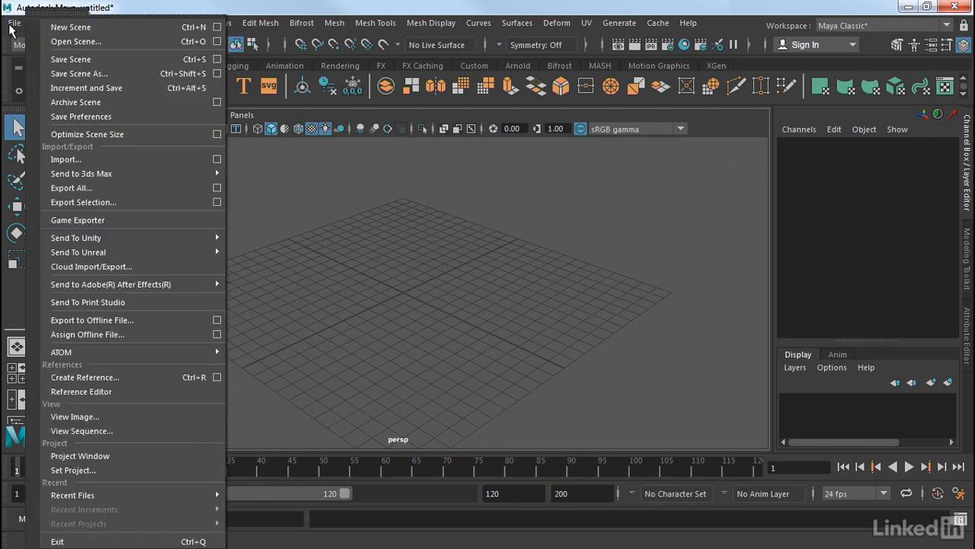
pyautogui.click(14, 22)
pyautogui.click(40, 23)
pyautogui.click(42, 25)
pyautogui.click(62, 23)
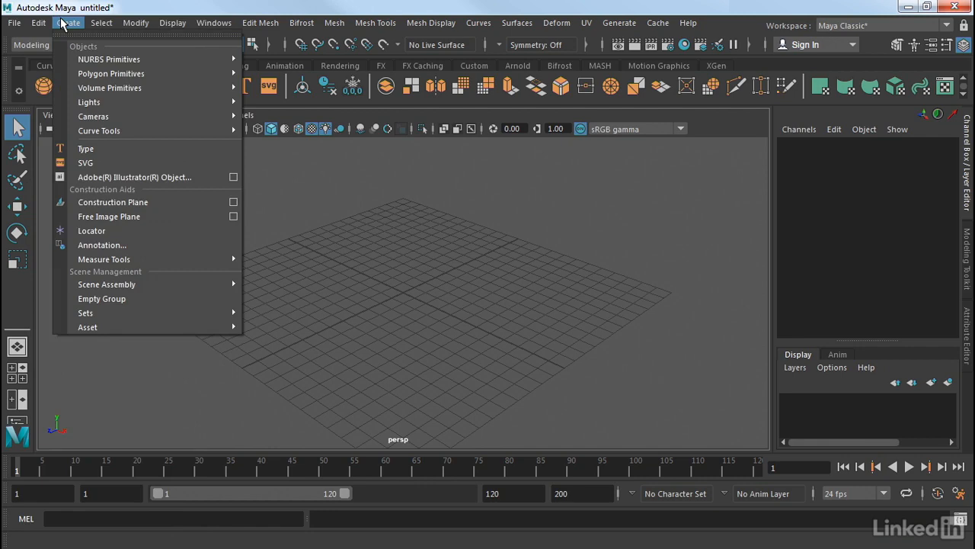
pyautogui.click(102, 24)
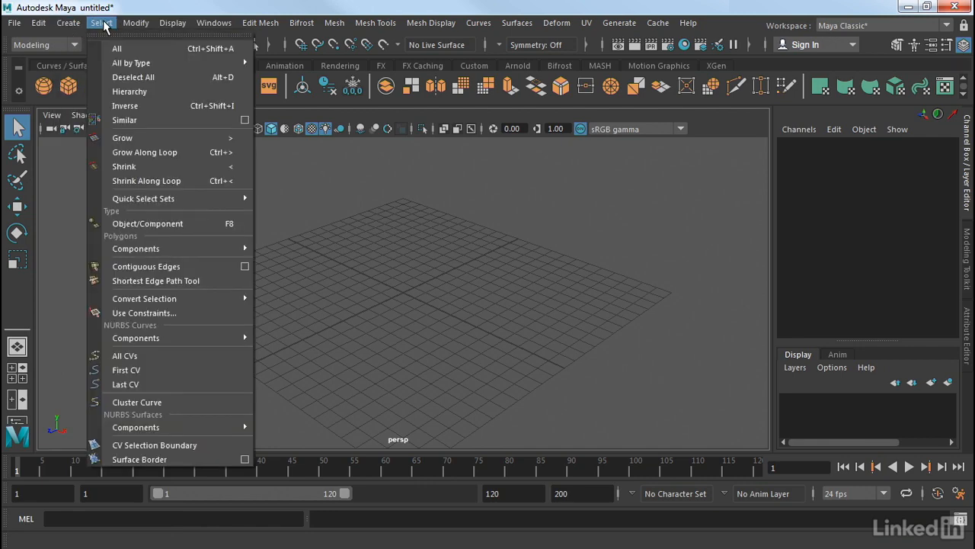
pyautogui.click(144, 26)
pyautogui.click(158, 26)
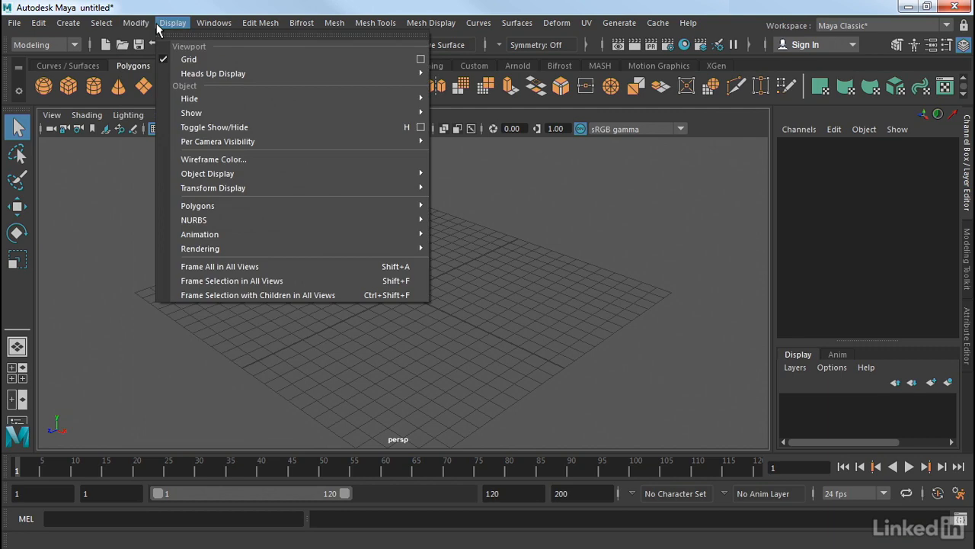
pyautogui.click(214, 23)
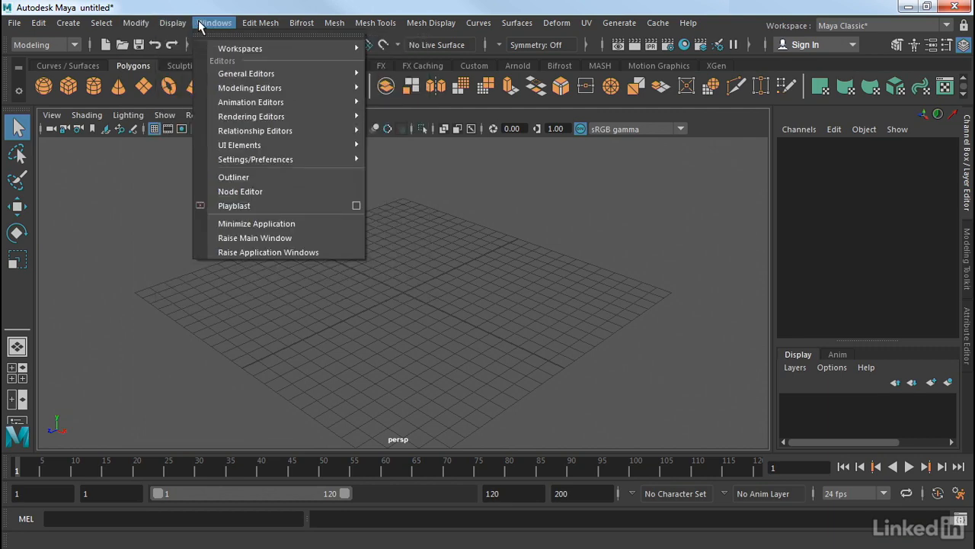
pyautogui.moveTo(252, 78)
pyautogui.moveTo(244, 23)
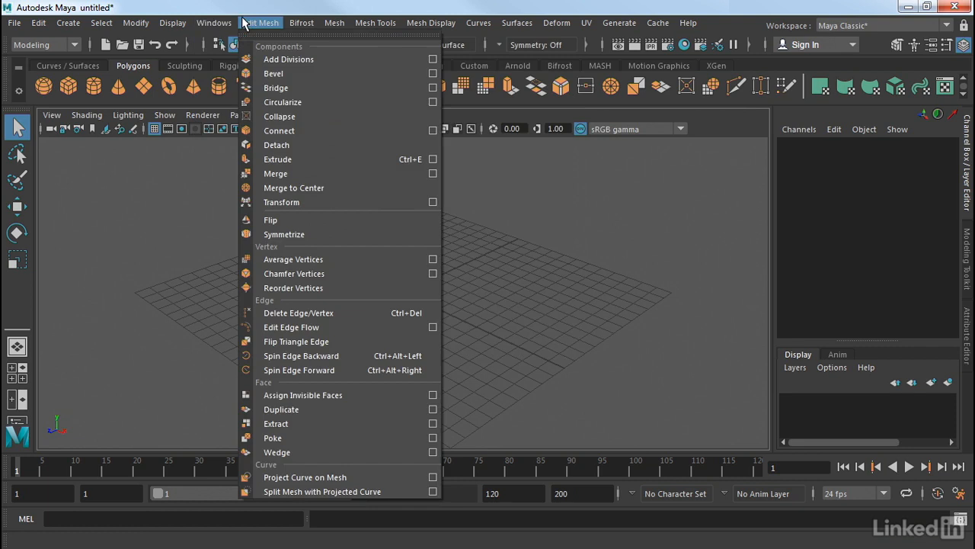
pyautogui.click(181, 200)
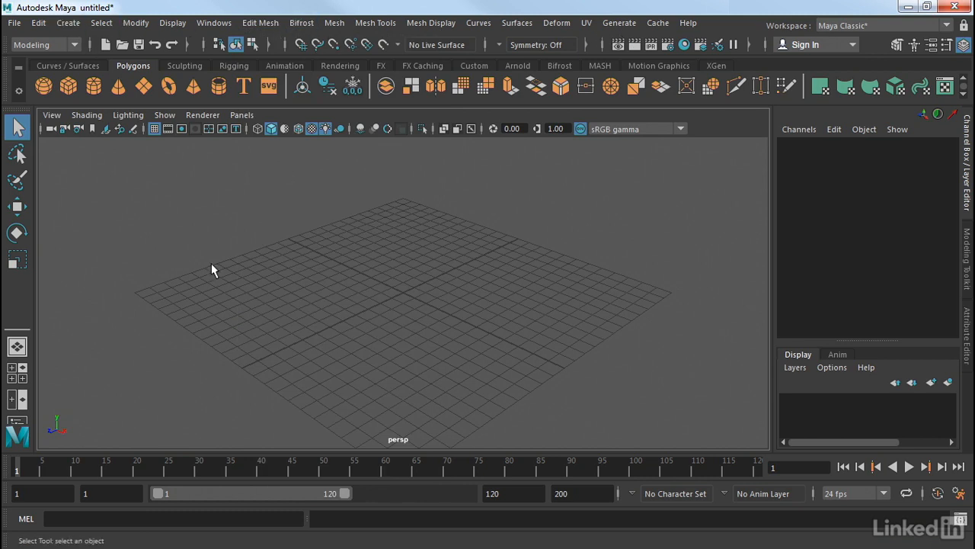
# Switch the menu set to Rigging, to Animation, and finally to Rendering.
pyautogui.click(53, 45)
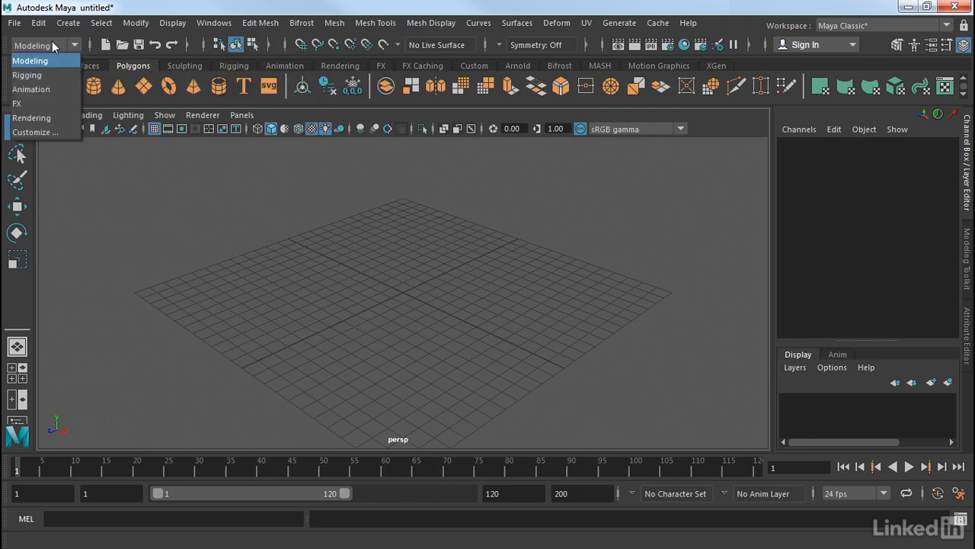
pyautogui.click(29, 75)
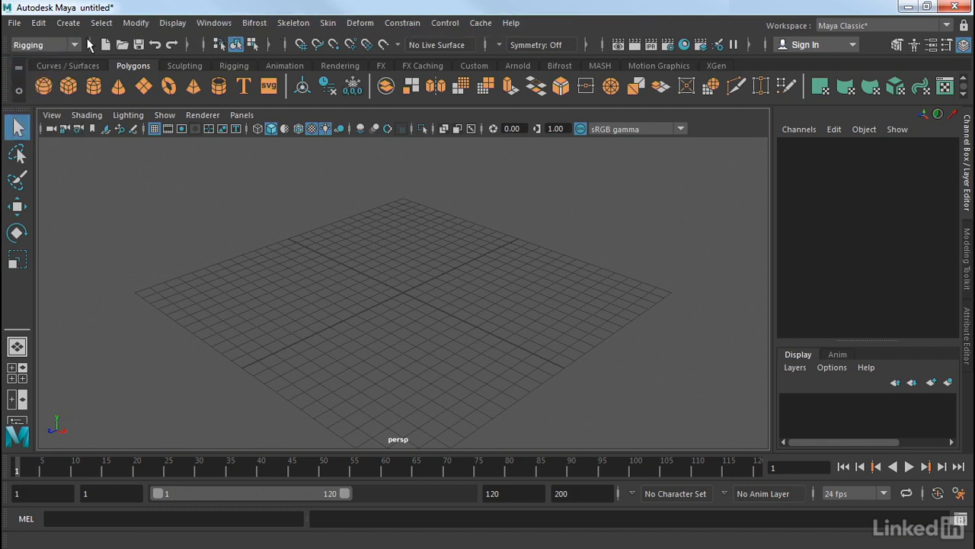
pyautogui.click(44, 45)
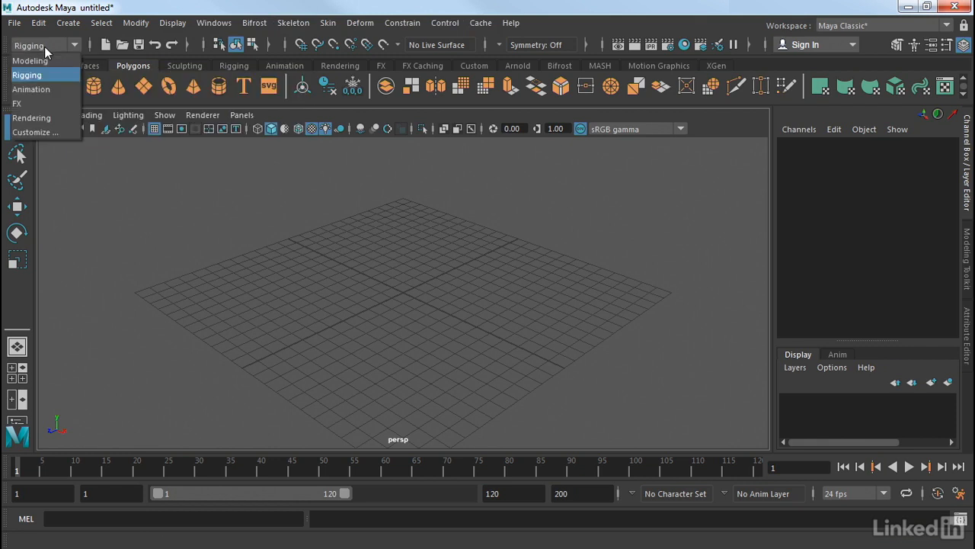
pyautogui.click(44, 90)
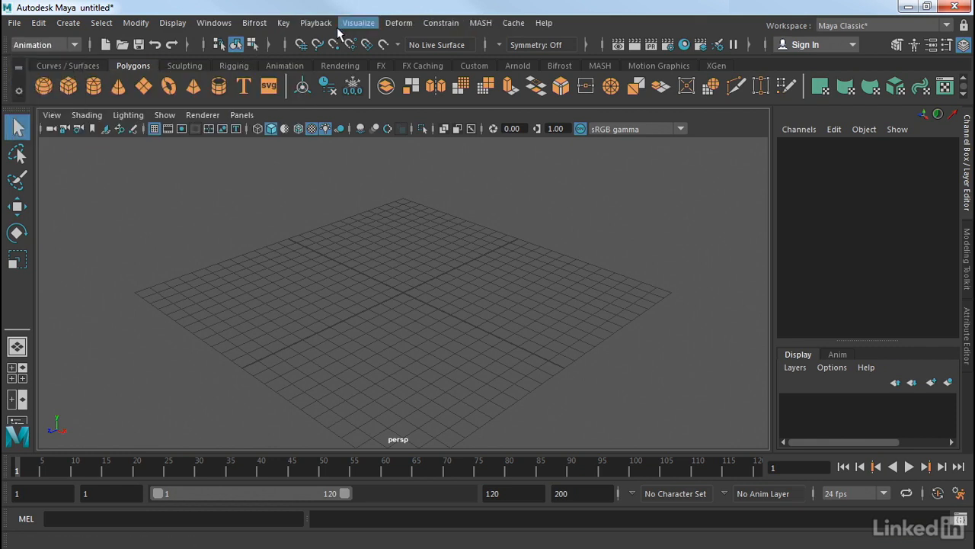
pyautogui.click(39, 44)
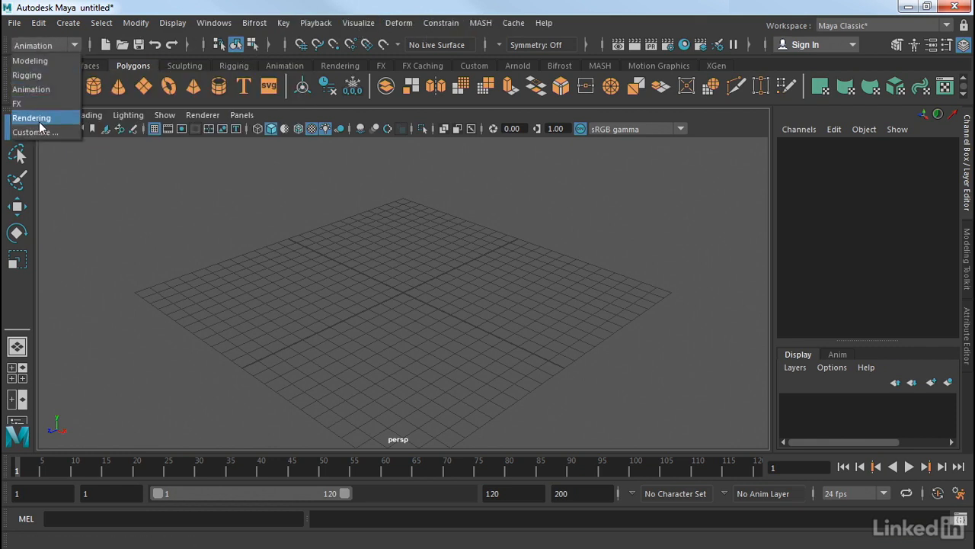
pyautogui.click(41, 119)
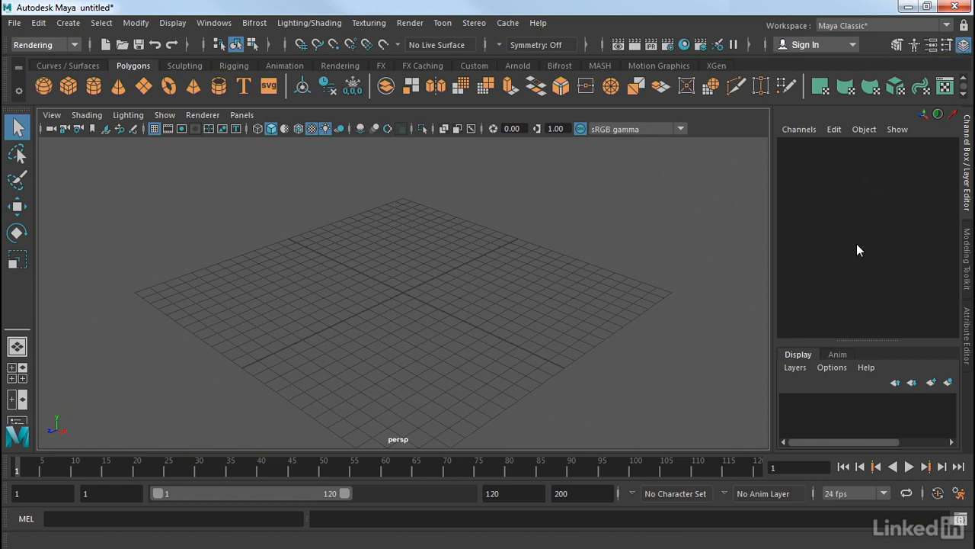
# View the Modeling Toolkit, Attribute Editor and Human IK character controls, returning to the Channel Box / Layer Editor.
pyautogui.click(958, 51)
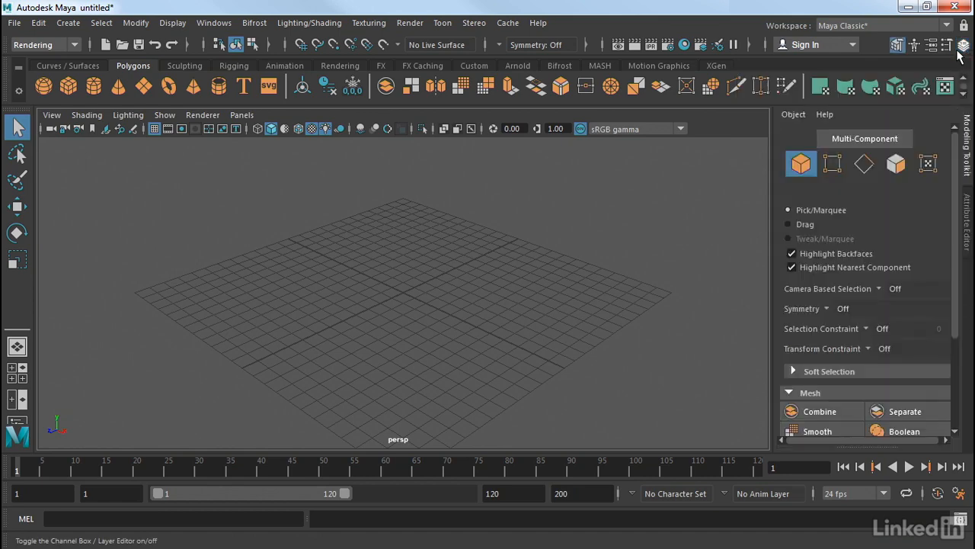
pyautogui.click(931, 46)
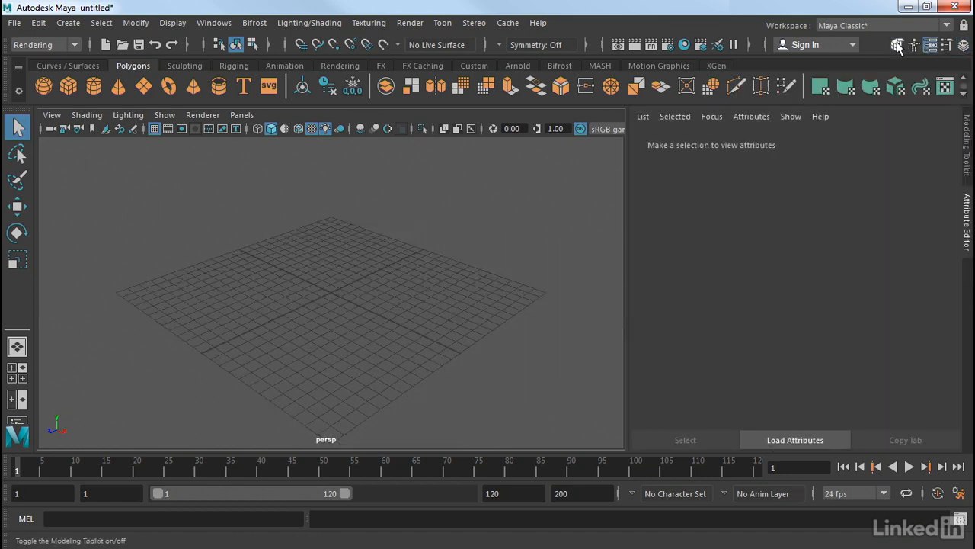
pyautogui.click(897, 45)
pyautogui.click(914, 46)
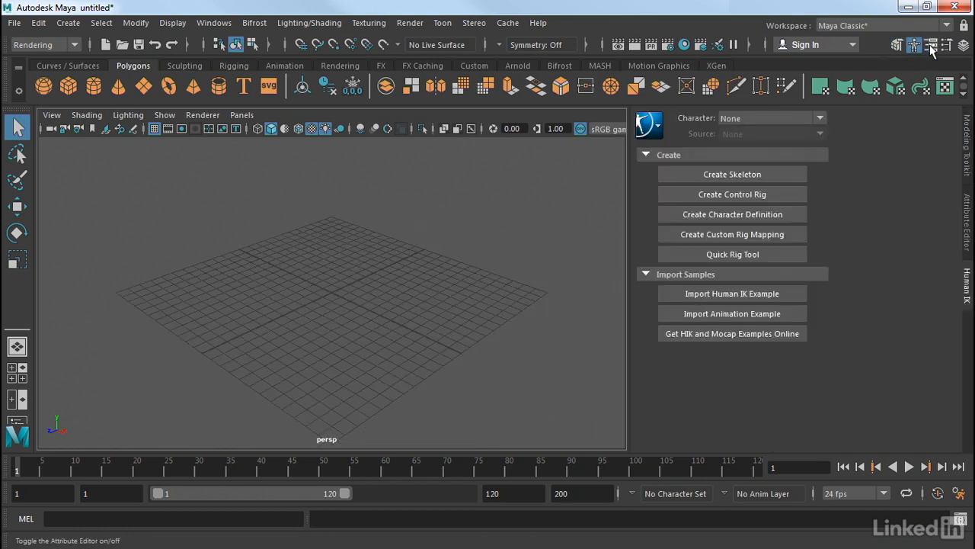
pyautogui.click(931, 45)
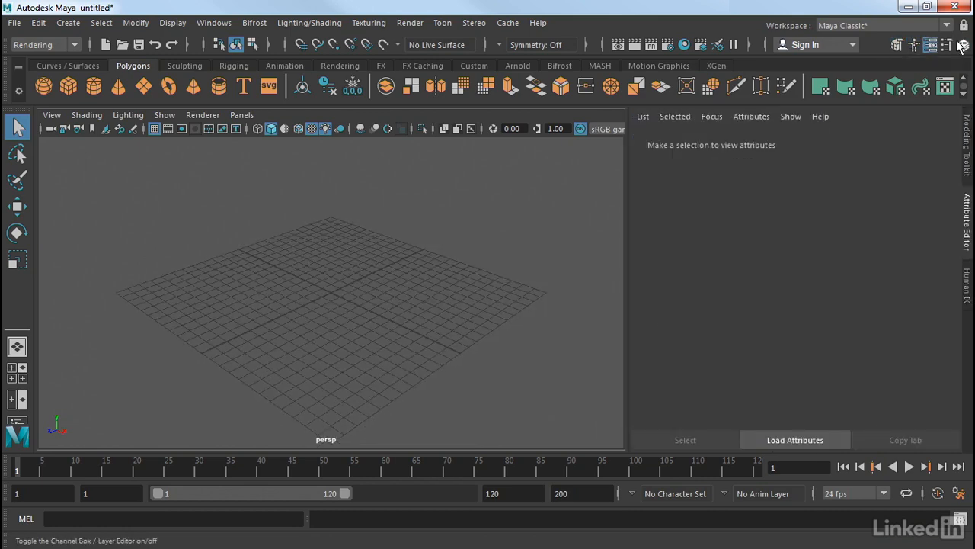
pyautogui.click(963, 45)
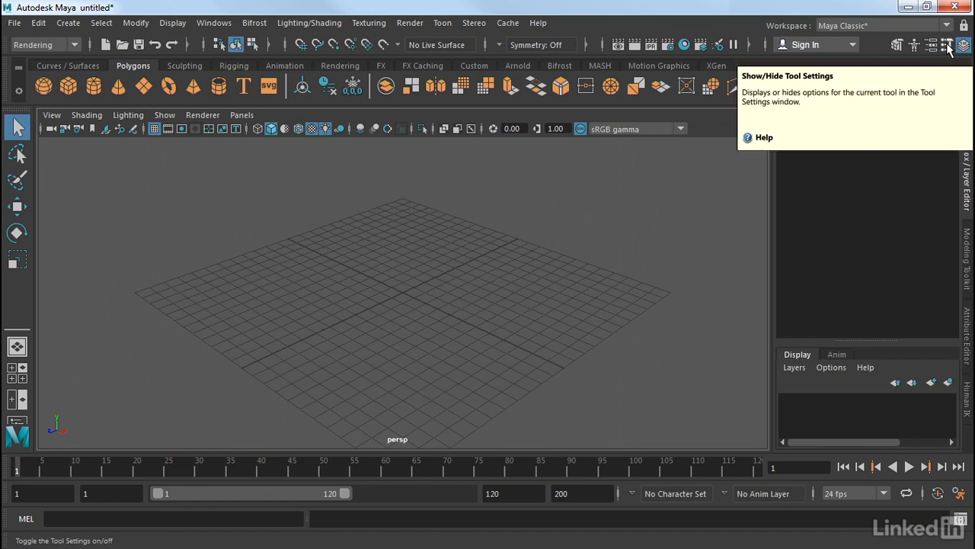
# Examine the Tool Settings for the Select, Lasso, Paint Selection and Move tools, closing the settings when done.
pyautogui.click(949, 48)
pyautogui.moveTo(347, 136)
pyautogui.mouseDown()
pyautogui.moveTo(346, 123)
pyautogui.moveTo(451, 25)
pyautogui.moveTo(454, 100)
pyautogui.moveTo(462, 41)
pyautogui.moveTo(458, 60)
pyautogui.mouseUp()
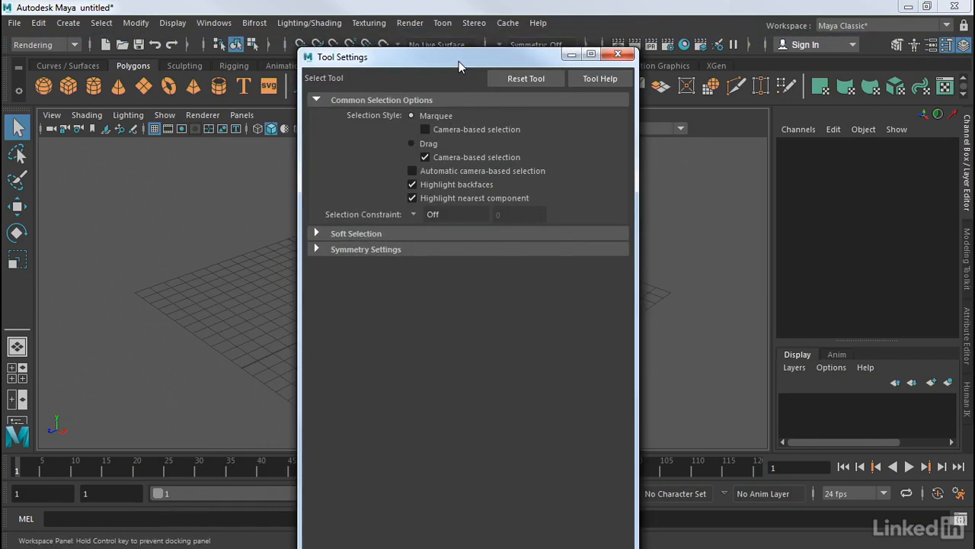
pyautogui.click(19, 155)
pyautogui.click(17, 180)
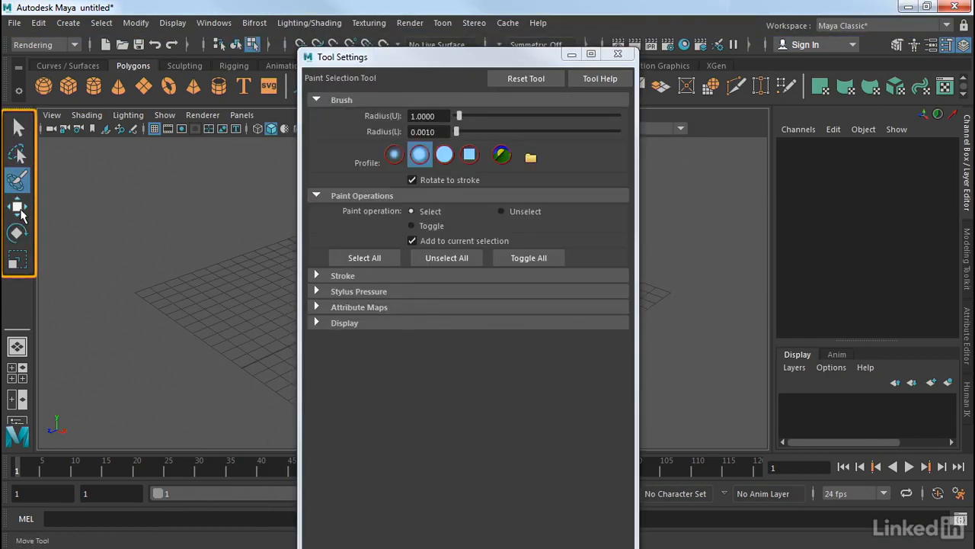
pyautogui.click(20, 210)
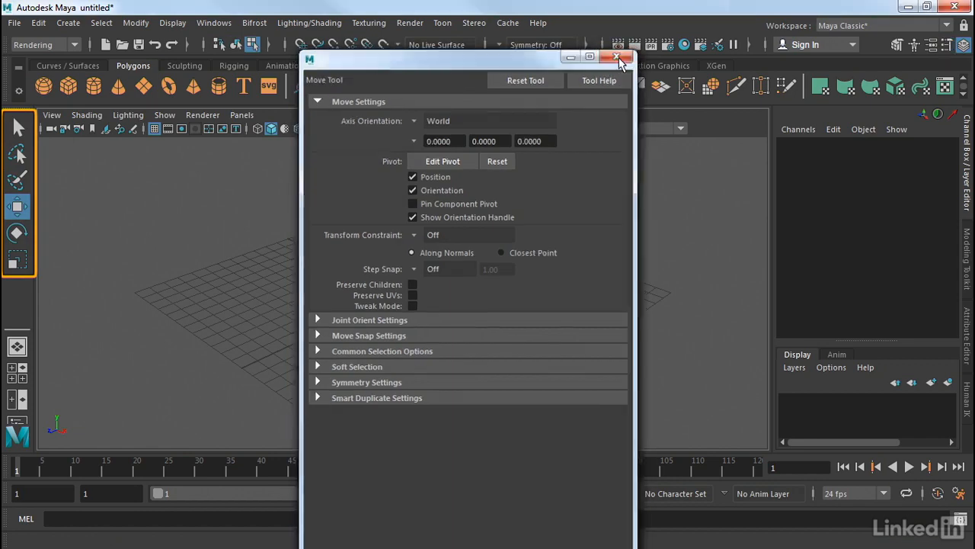
pyautogui.click(617, 54)
# Show the Attribute Editor, the character controls, and finally the Modeling Toolkit.
pyautogui.click(931, 46)
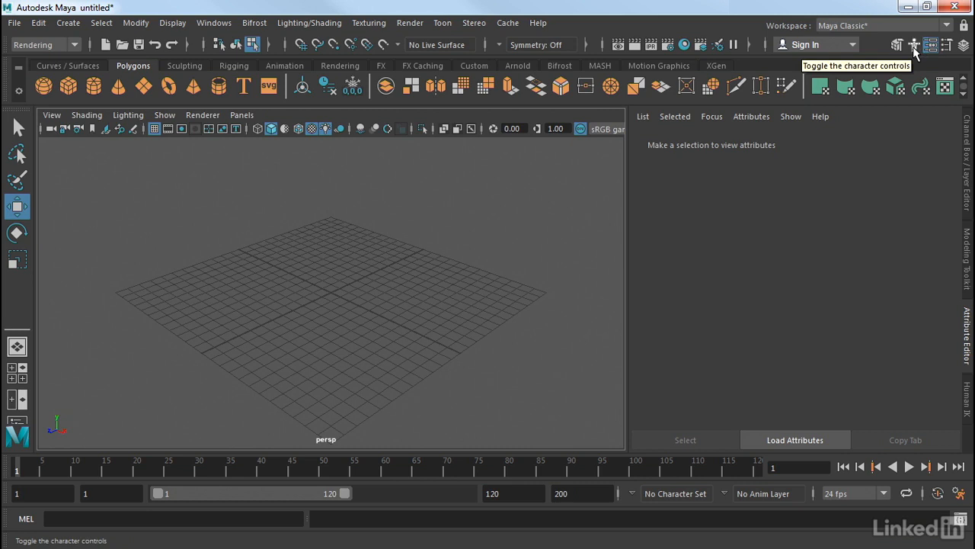
pyautogui.click(913, 46)
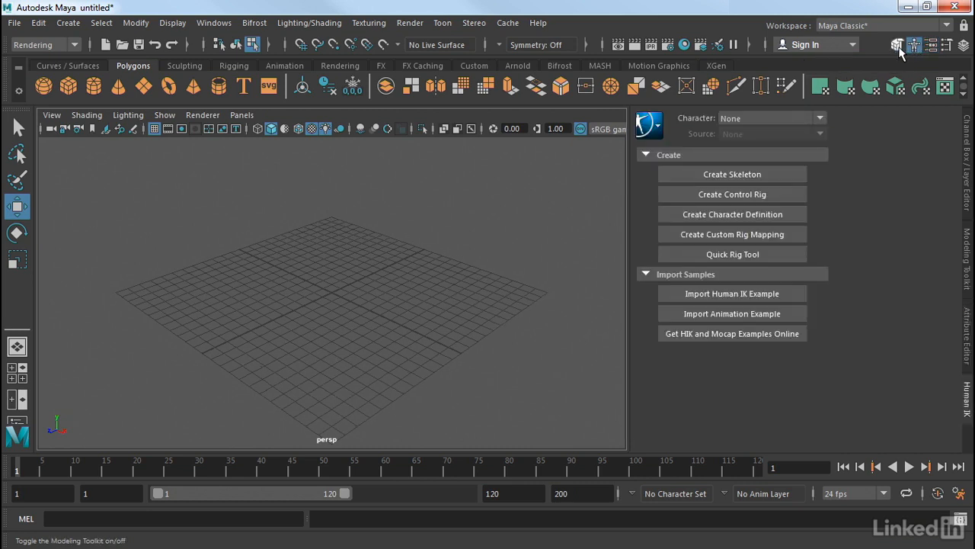
pyautogui.click(899, 46)
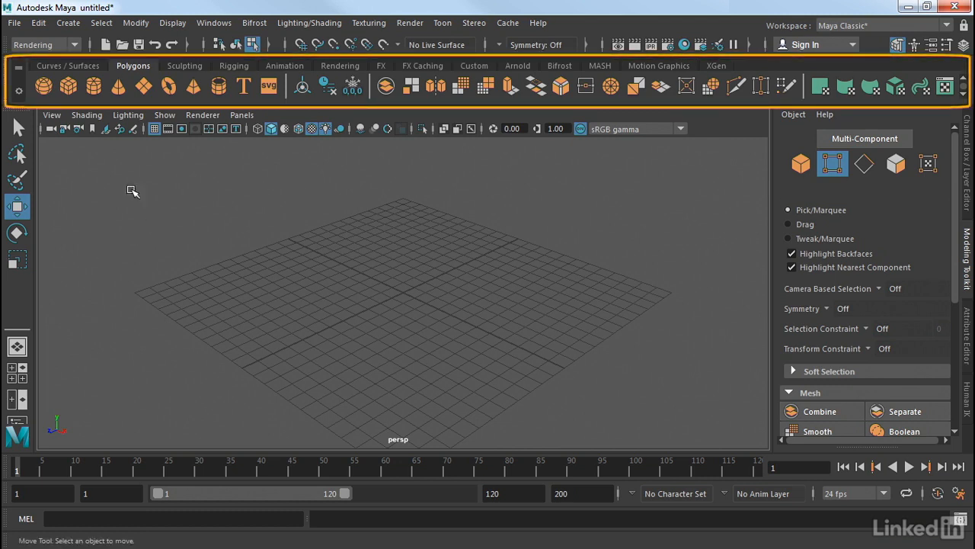
# Look through the shelves from Curves / Surfaces, Polygons, Sculpting and Rigging to FX, FX Caching and Custom.
pyautogui.click(55, 66)
pyautogui.click(132, 65)
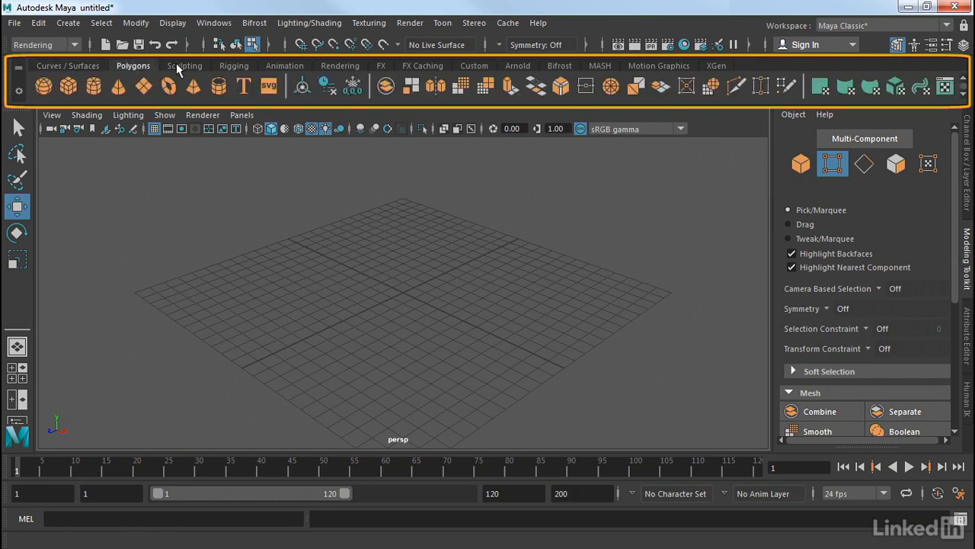
pyautogui.click(185, 67)
pyautogui.click(234, 66)
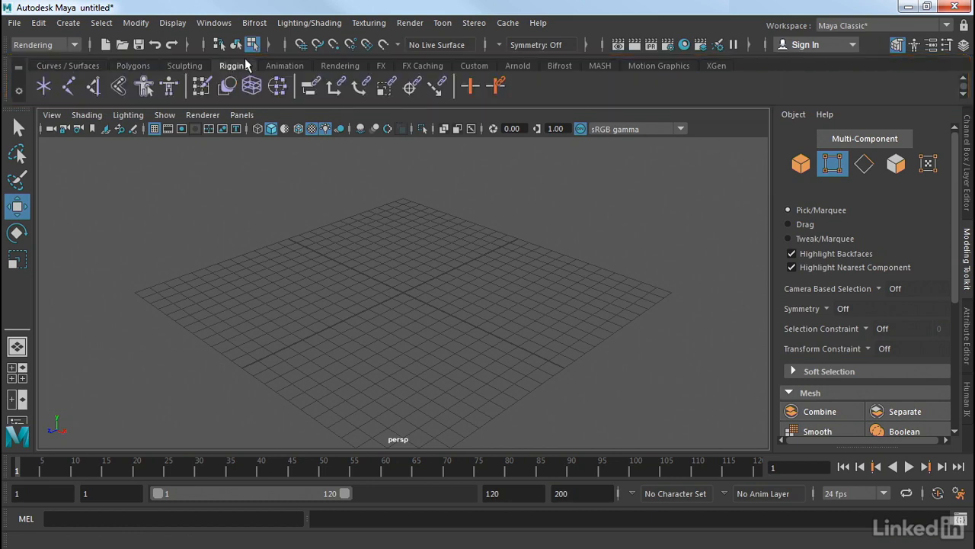
pyautogui.click(285, 67)
pyautogui.click(329, 66)
pyautogui.click(381, 67)
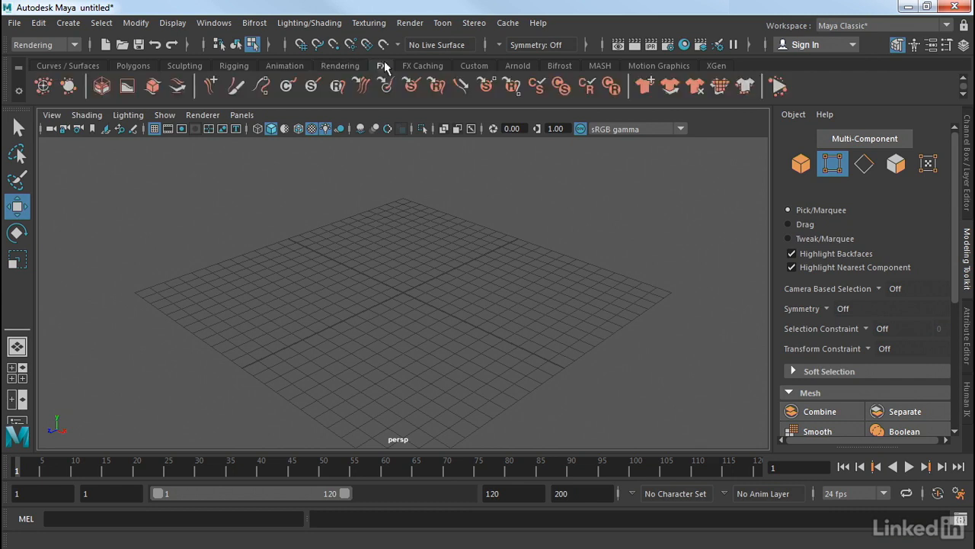
pyautogui.click(419, 67)
pyautogui.click(469, 67)
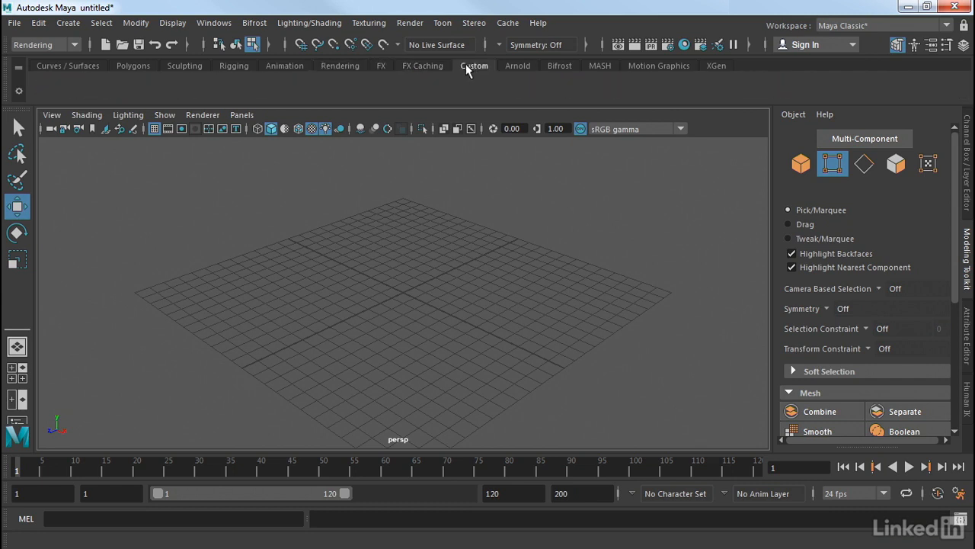
# Review the Curves / Surfaces, Polygons and Animation shelves and finish with the Rendering shelf displayed.
pyautogui.click(62, 67)
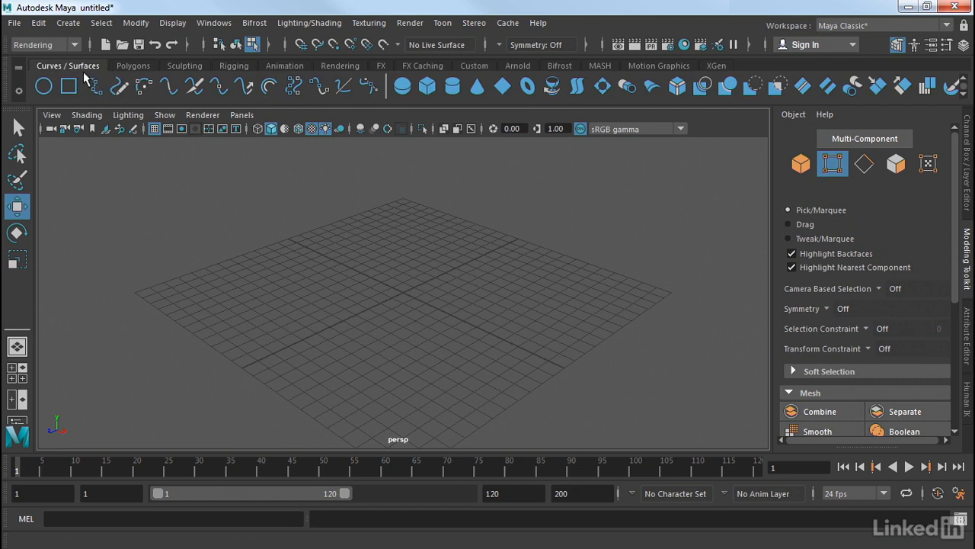
pyautogui.click(132, 66)
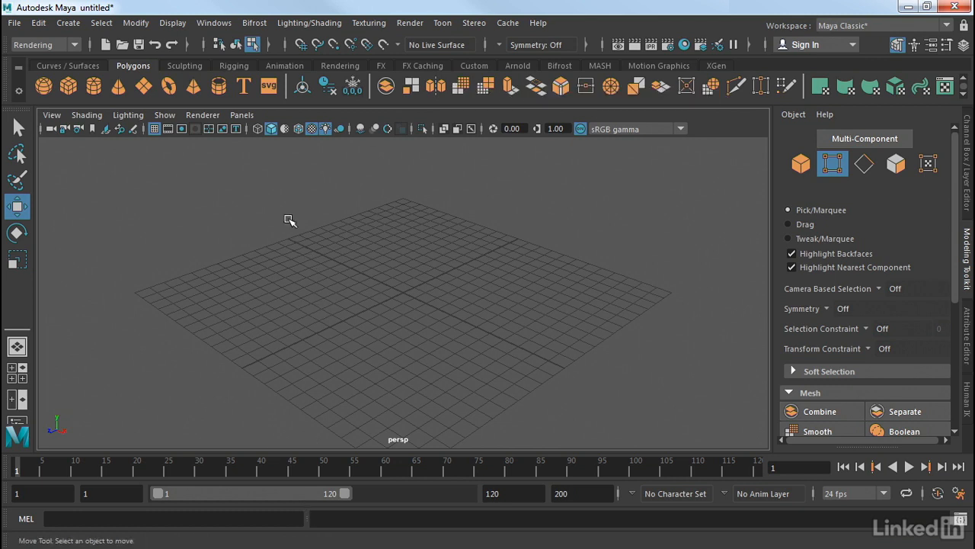
pyautogui.click(269, 66)
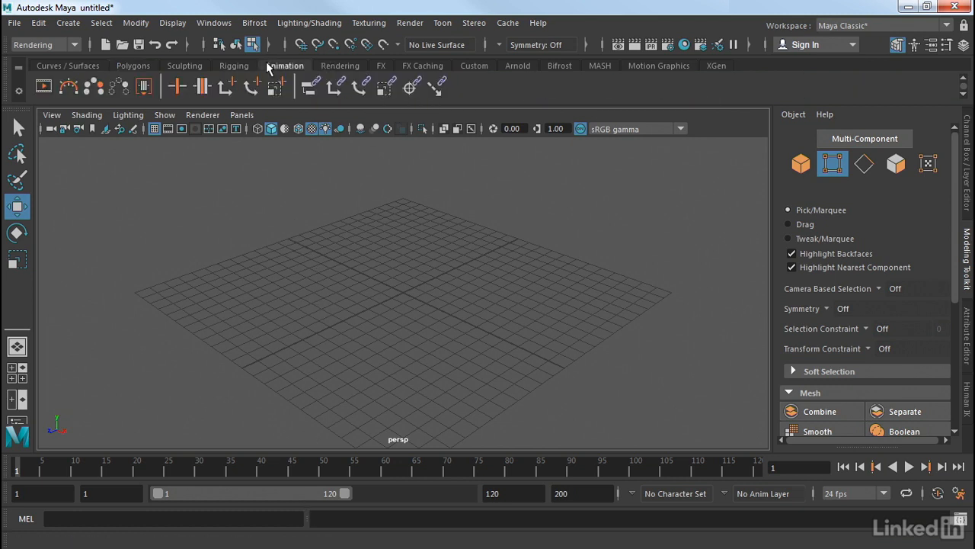
pyautogui.click(338, 66)
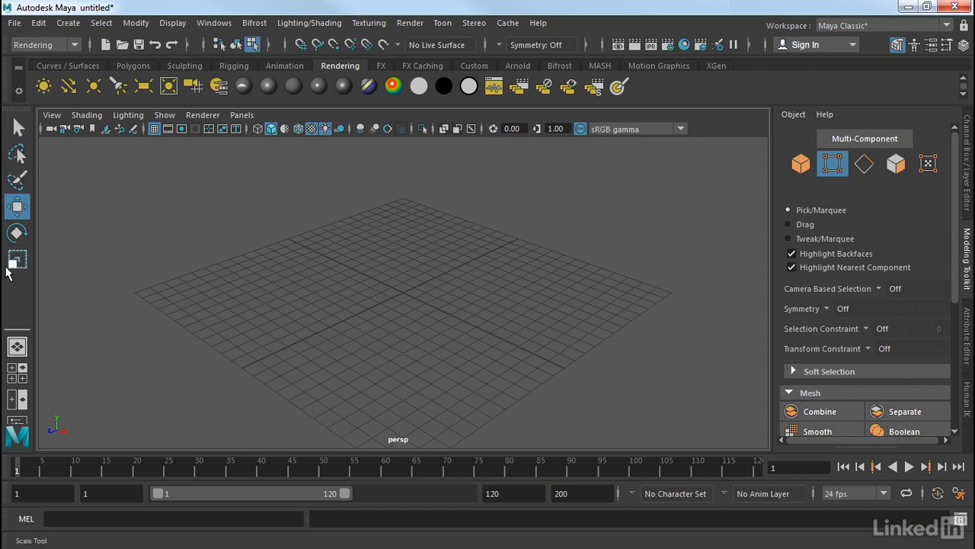
# Try the Select tool and a Lasso selection in the empty viewport, and activate the Paint Selection Tool.
pyautogui.click(20, 127)
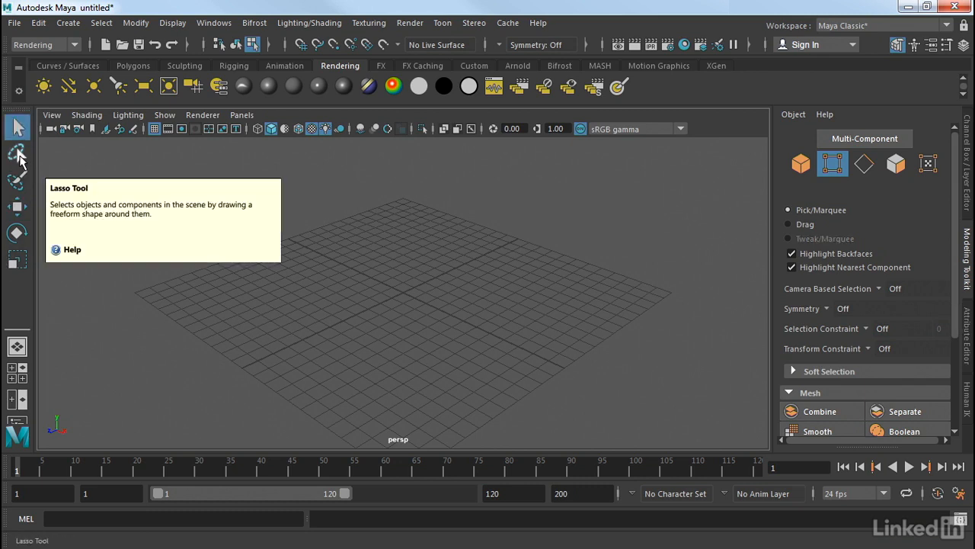
pyautogui.click(18, 153)
pyautogui.moveTo(196, 191)
pyautogui.mouseDown()
pyautogui.moveTo(374, 246)
pyautogui.moveTo(253, 183)
pyautogui.mouseUp()
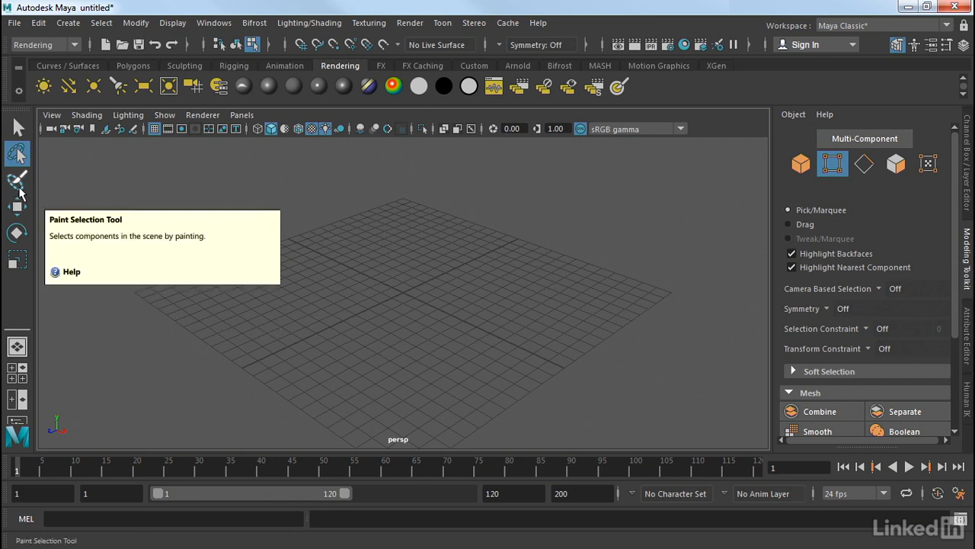
pyautogui.click(18, 181)
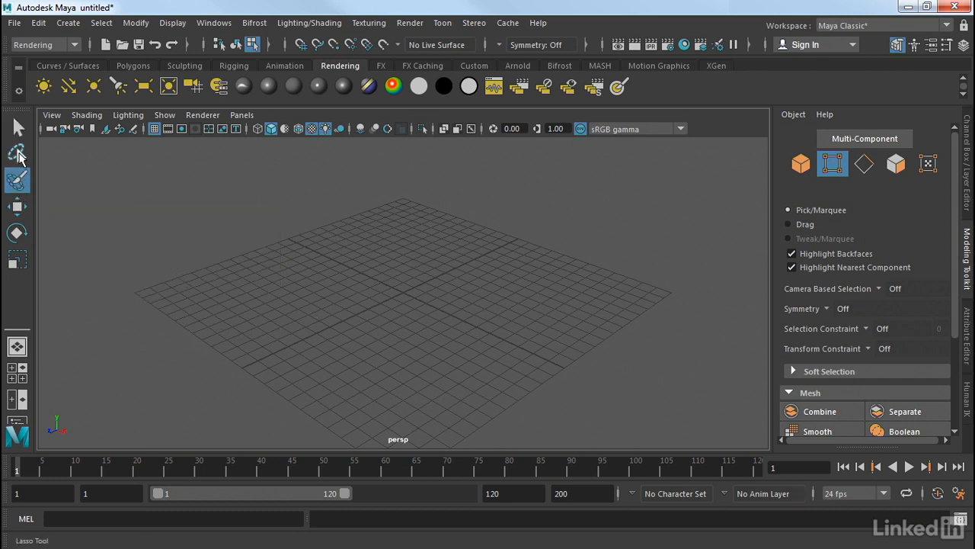
# Try the Move and Rotate tools in turn and leave the Scale tool active.
pyautogui.click(17, 206)
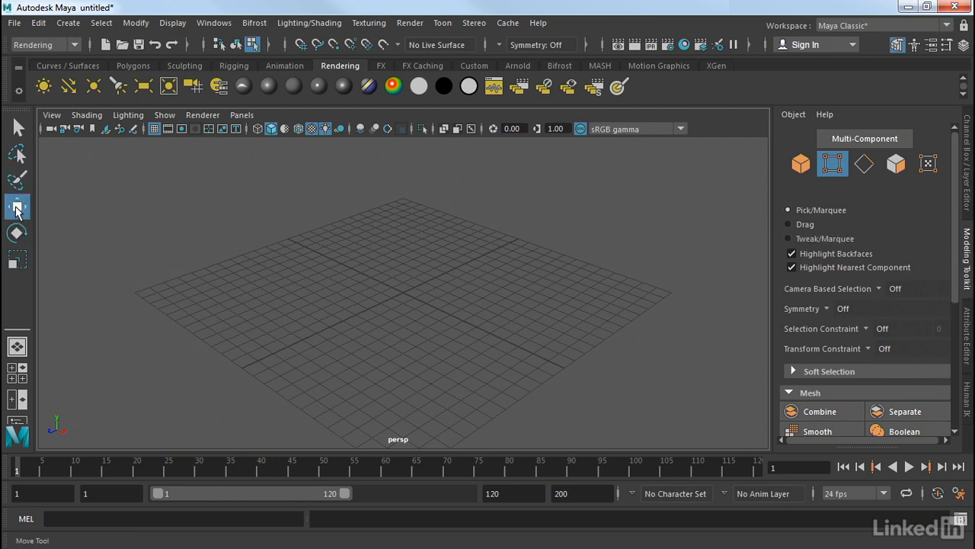
pyautogui.click(16, 233)
pyautogui.click(15, 265)
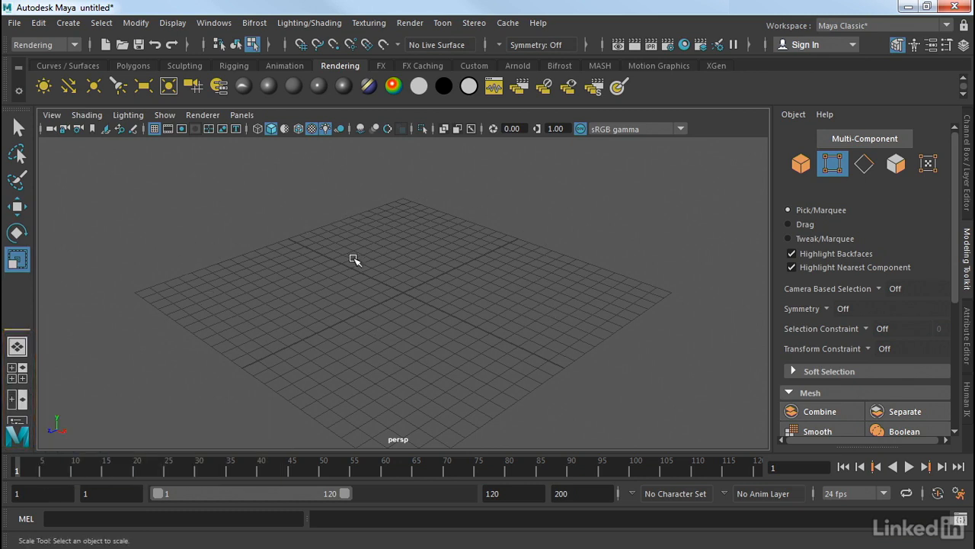
# Show the four-view layout, switch to the Front/Persp layout, and display the Outliner beside the viewports.
pyautogui.keyDown('alt'); pyautogui.moveTo(373, 274); pyautogui.dragTo(340, 307, button='middle'); pyautogui.keyUp('alt')
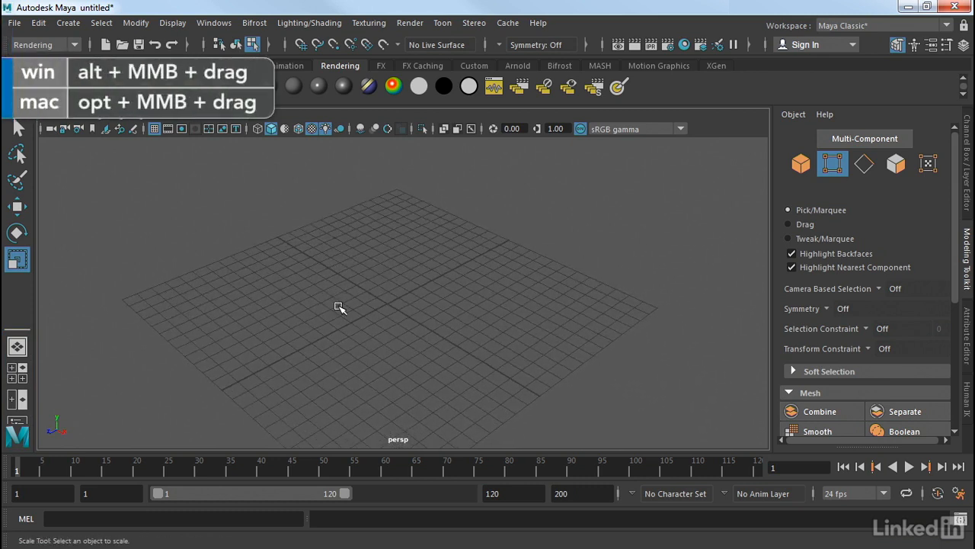
pyautogui.click(16, 373)
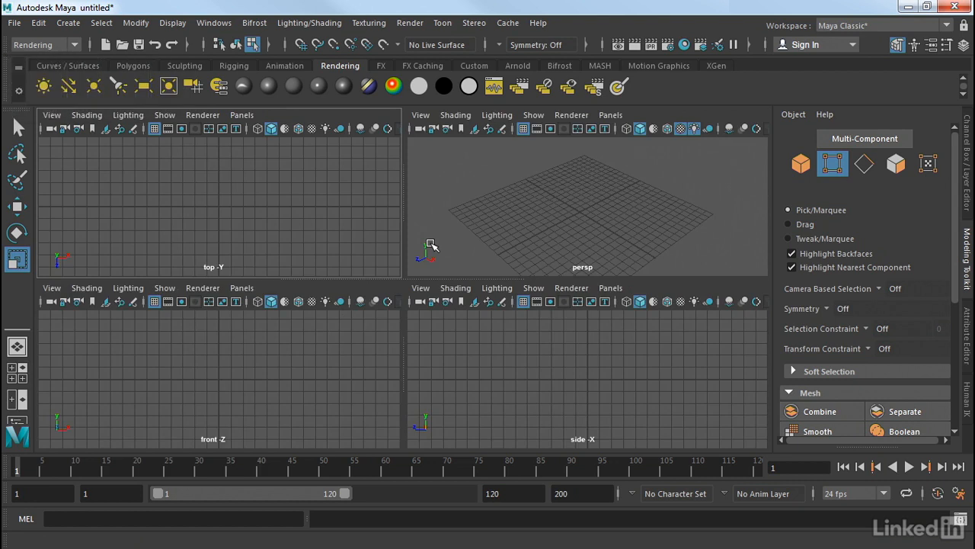
pyautogui.click(22, 409)
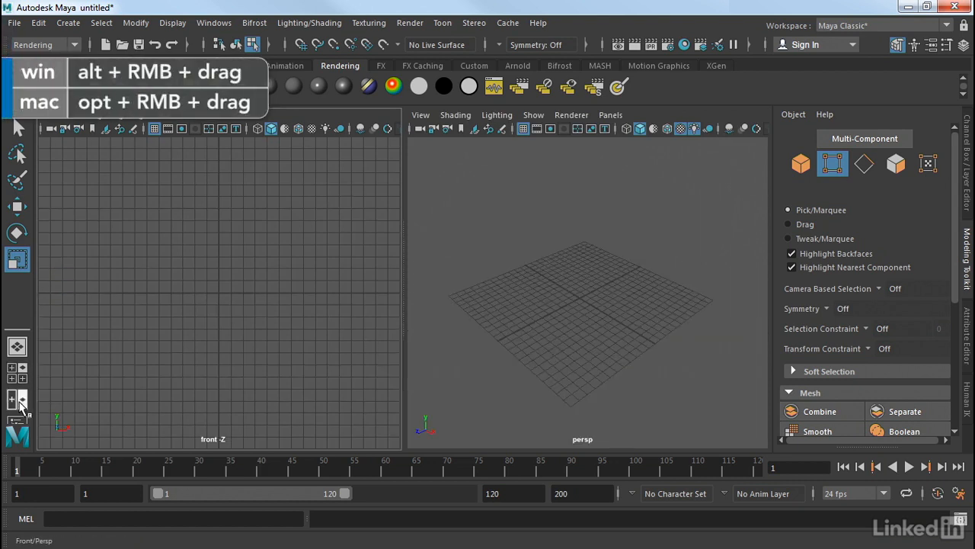
pyautogui.click(17, 420)
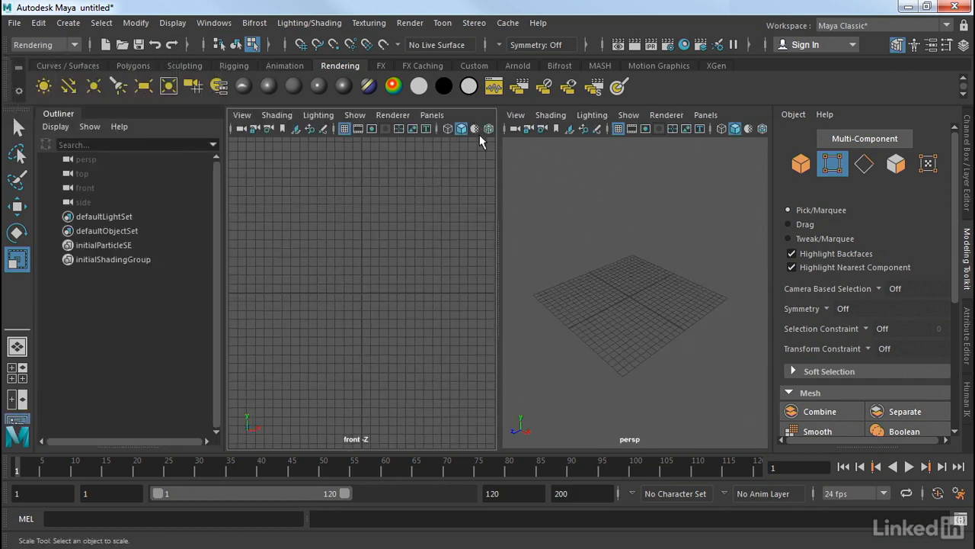
# Return to the single perspective view, and undock the Outliner into a floating window and close it.
pyautogui.click(17, 347)
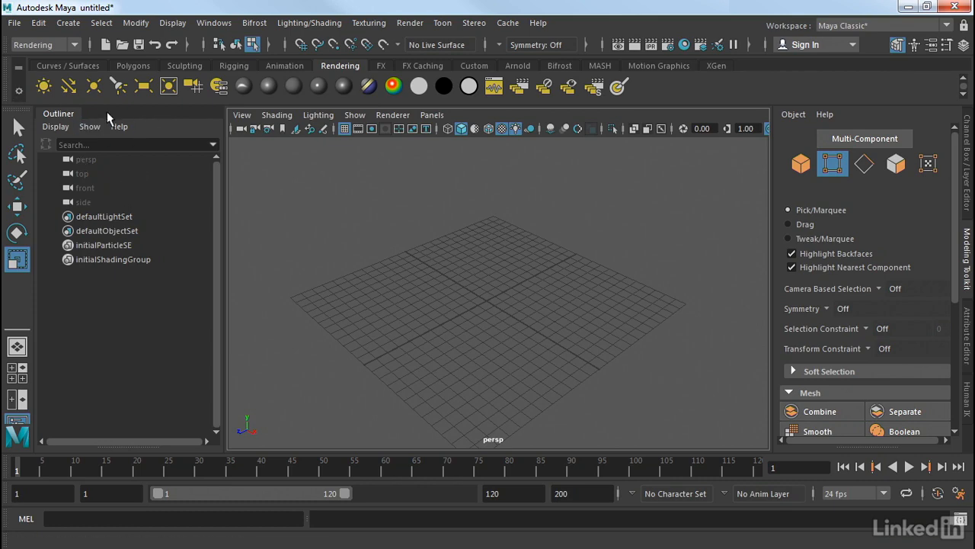
pyautogui.moveTo(69, 115); pyautogui.dragTo(440, 92)
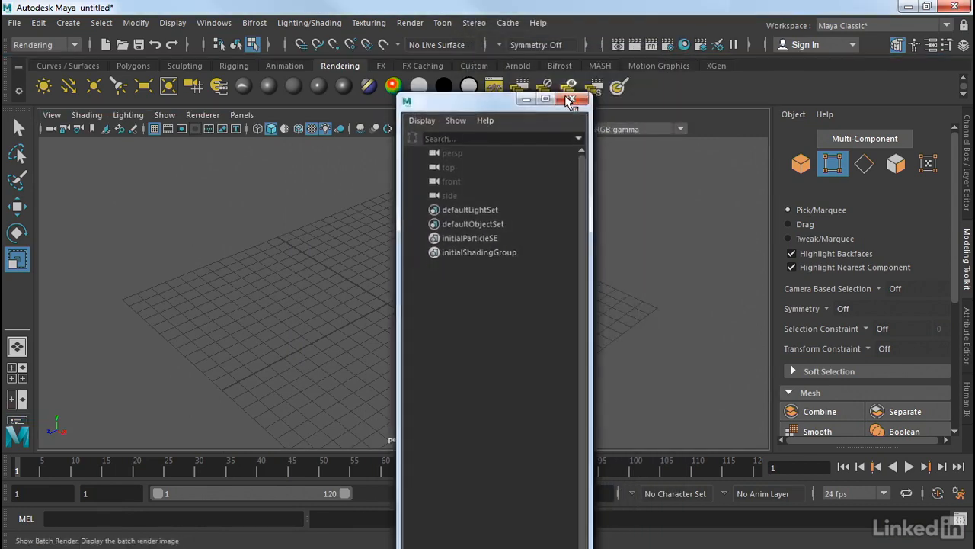
pyautogui.click(571, 97)
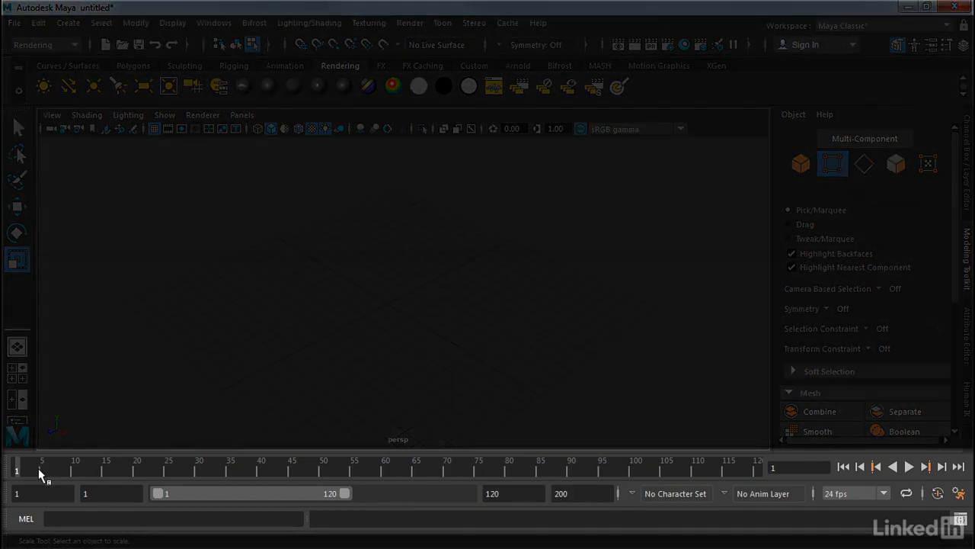
# Try scrubbing the timeline from frame 1 and shorten the playback range to end at frame 43.
pyautogui.moveTo(19, 471)
pyautogui.mouseDown()
pyautogui.moveTo(740, 481)
pyautogui.moveTo(17, 479)
pyautogui.mouseUp()
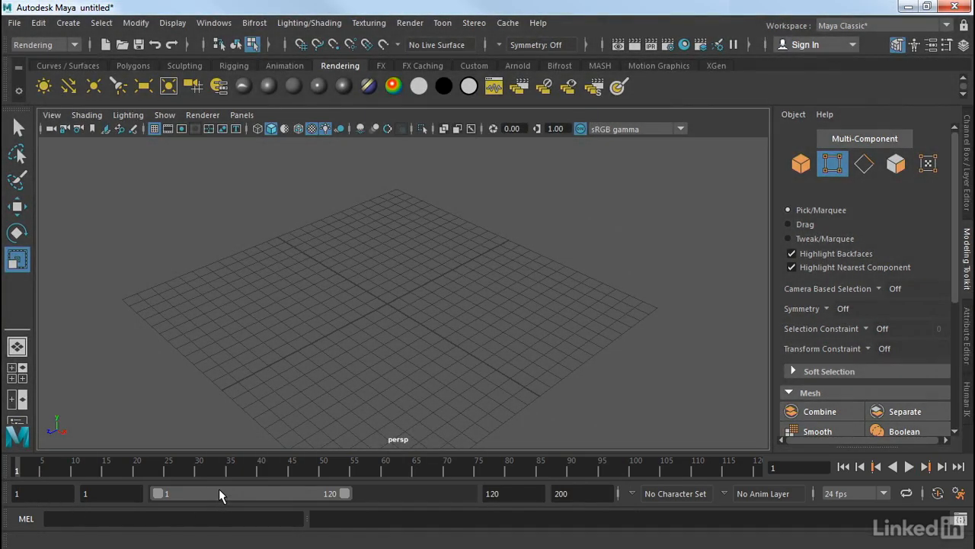
pyautogui.moveTo(218, 490); pyautogui.dragTo(161, 498)
pyautogui.moveTo(350, 495); pyautogui.dragTo(151, 496)
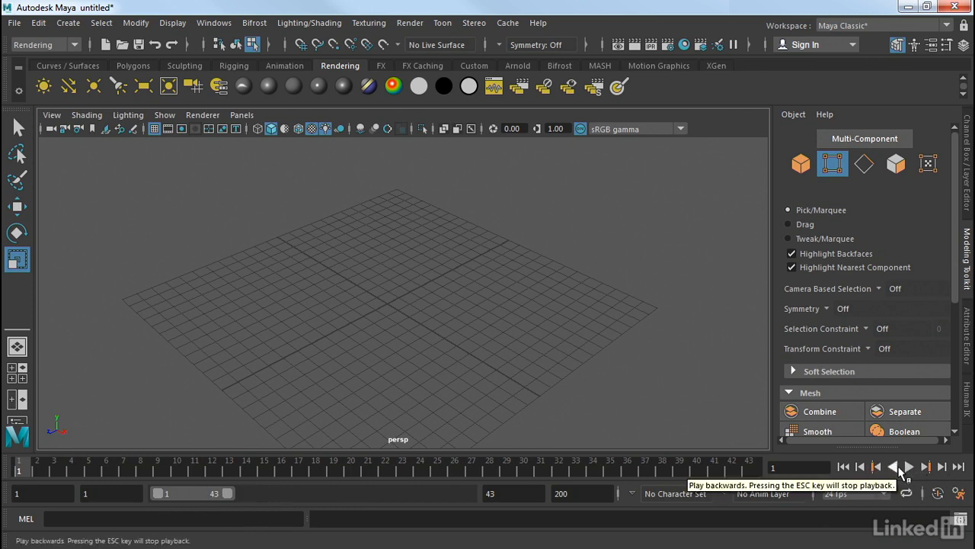
# Look through the available playback frame rates, keeping 24 fps, and place the cursor in the MEL command line.
pyautogui.click(883, 494)
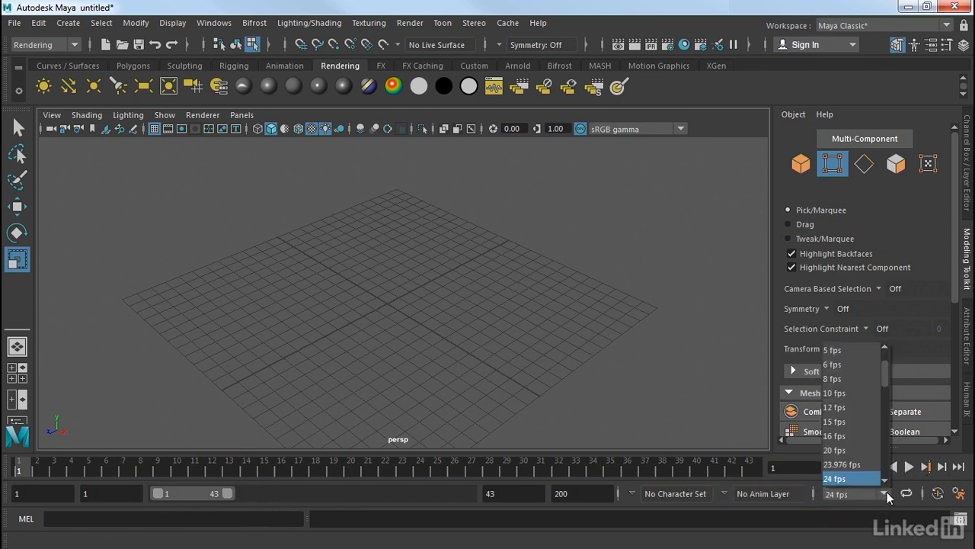
pyautogui.moveTo(886, 372)
pyautogui.mouseDown()
pyautogui.moveTo(887, 408)
pyautogui.moveTo(887, 368)
pyautogui.mouseUp()
pyautogui.click(850, 495)
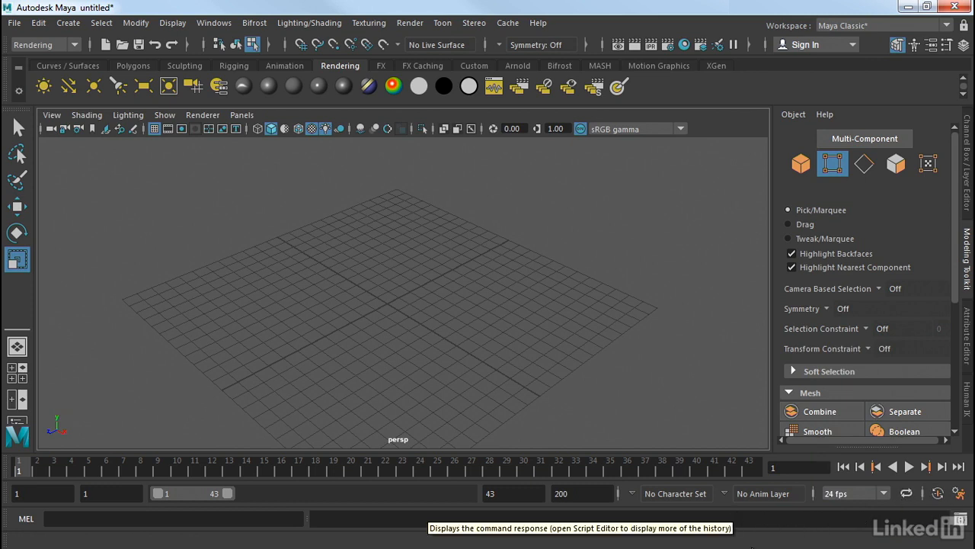
pyautogui.click(60, 518)
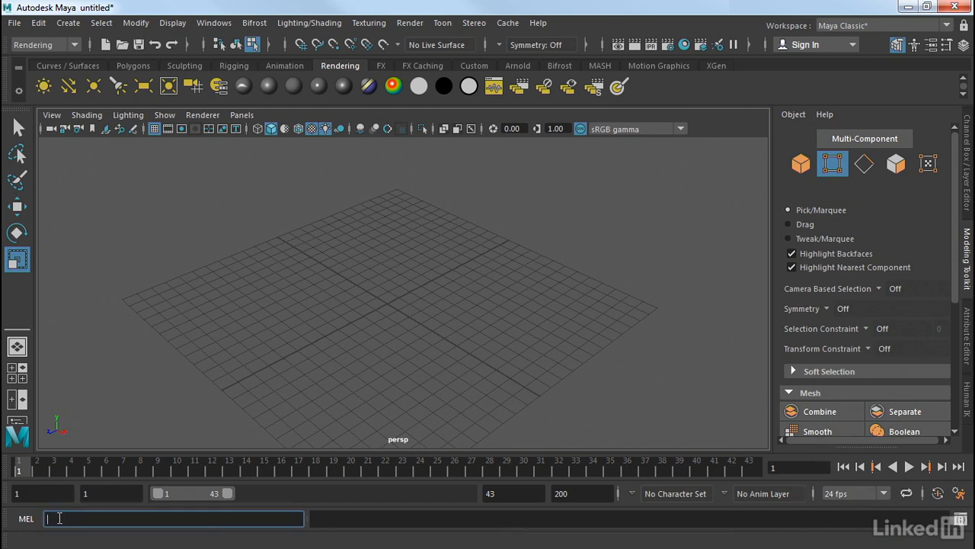